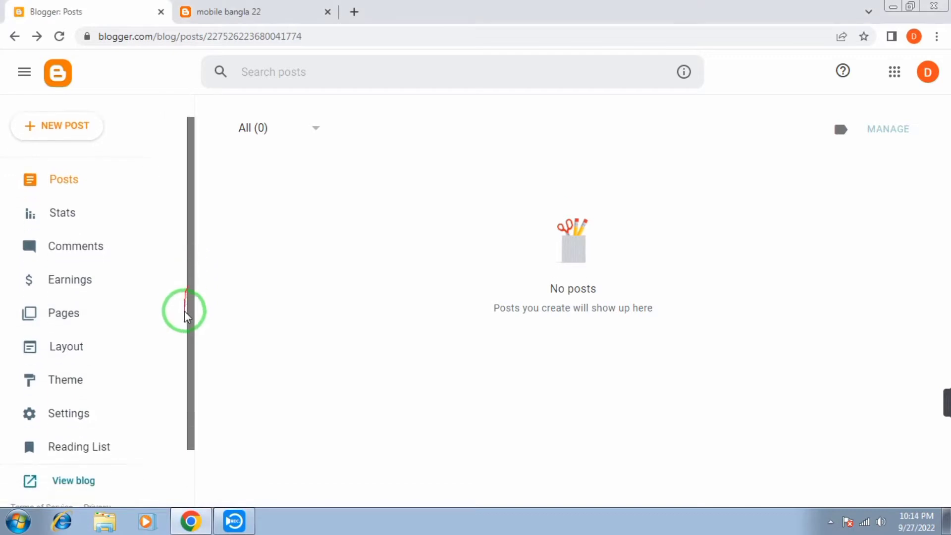
View the live mobile bangla 22 blog from the dashboard, and return to the posts list
drag(187, 312, 170, 378)
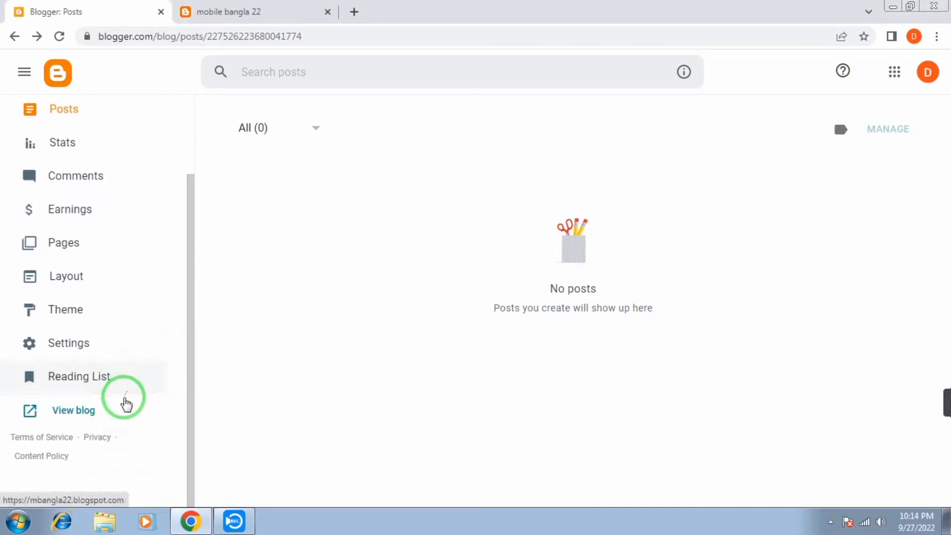
drag(191, 353, 266, 117)
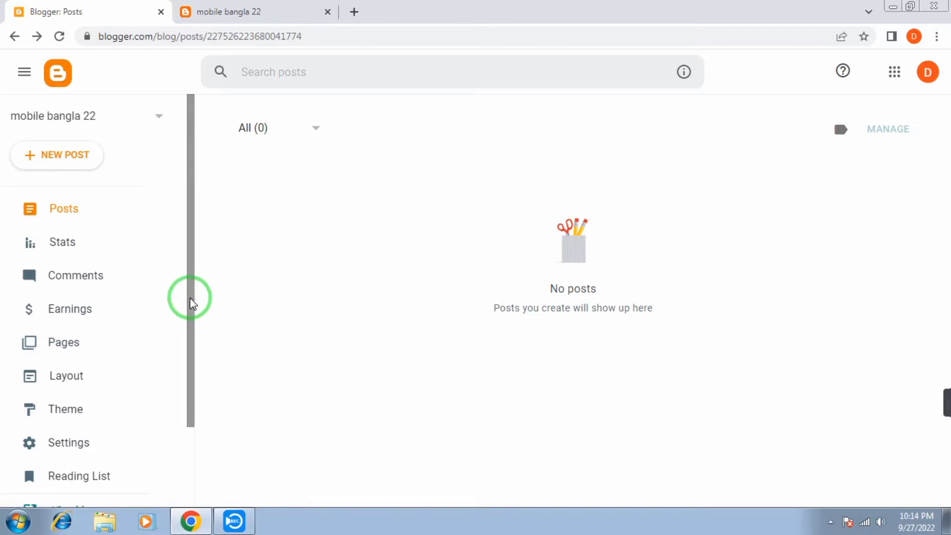
drag(190, 297, 187, 385)
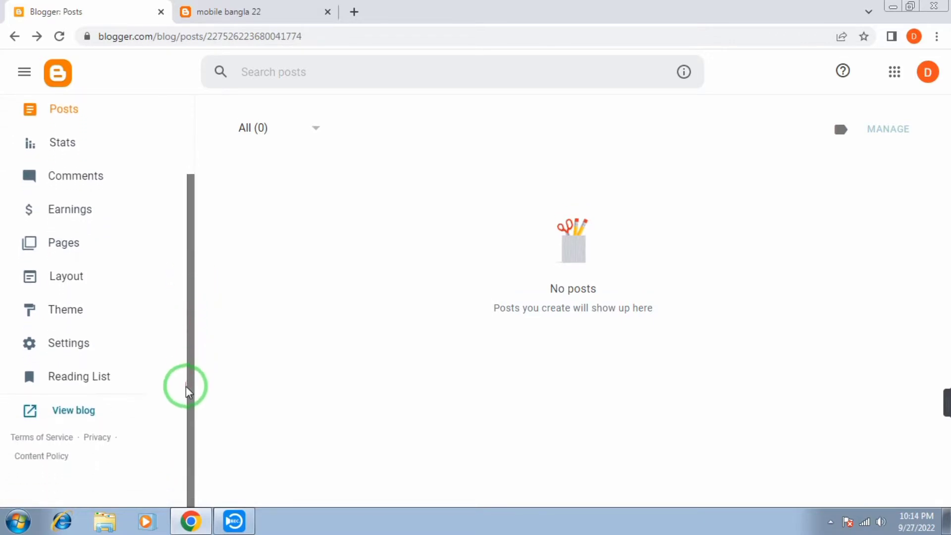
click(76, 420)
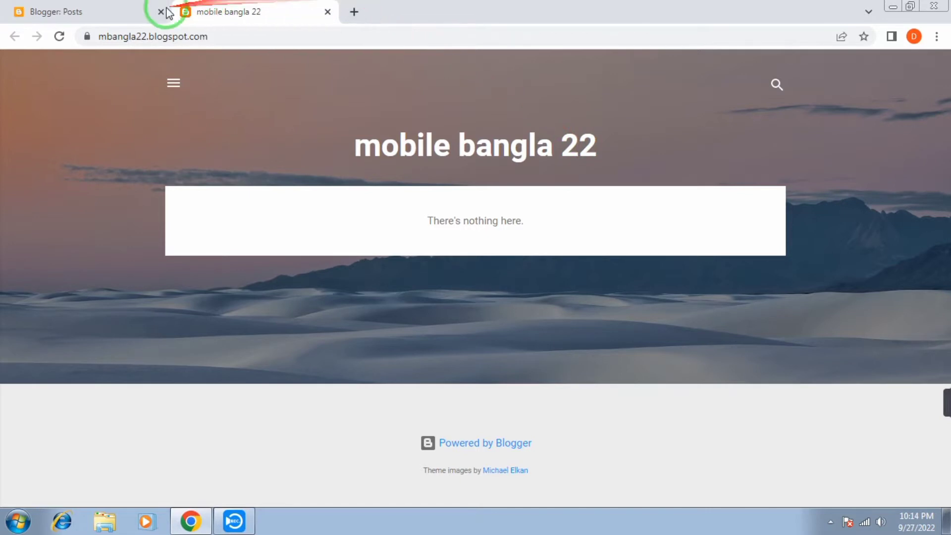
click(115, 12)
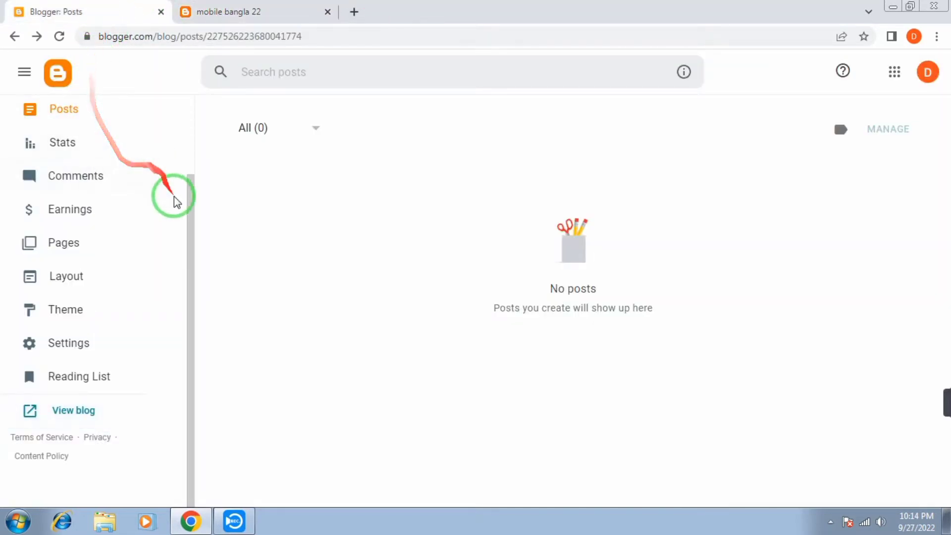
Check the account's list of blogs and its option for creating another blog, and close the list
drag(184, 201, 206, 114)
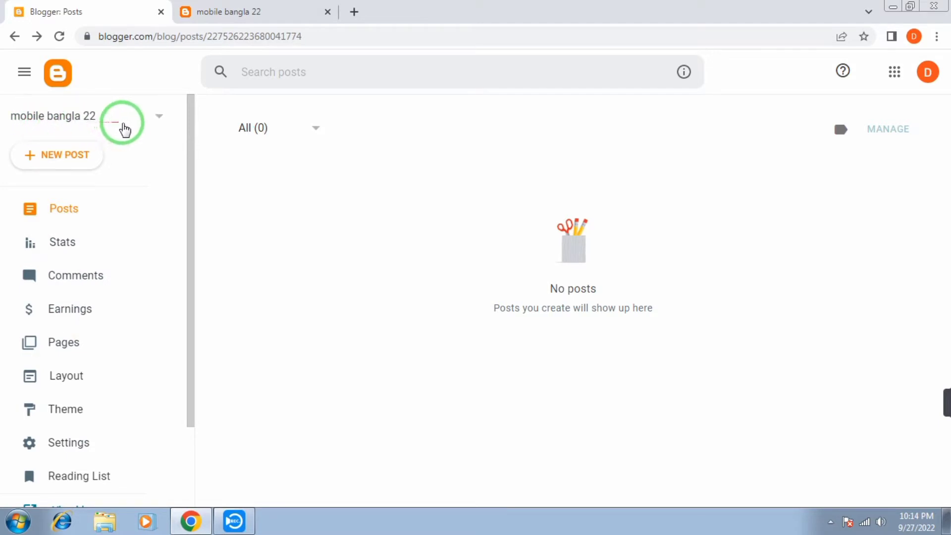
click(159, 118)
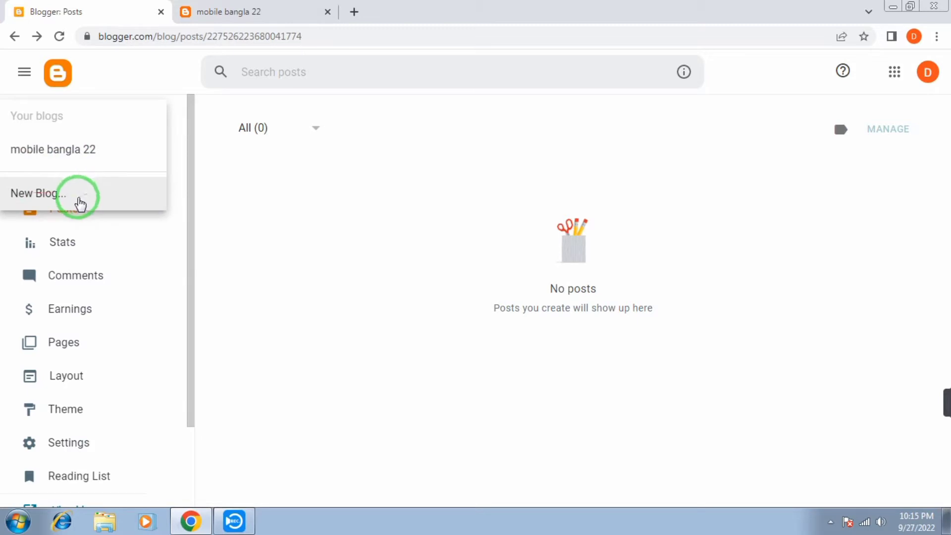
click(312, 183)
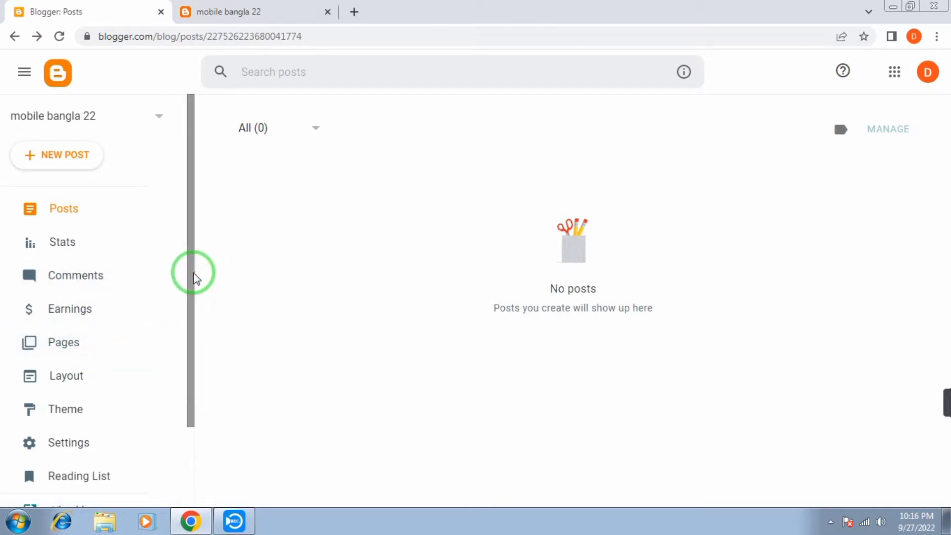
Open the live blog again to check its contents before adding a post
drag(193, 274, 189, 356)
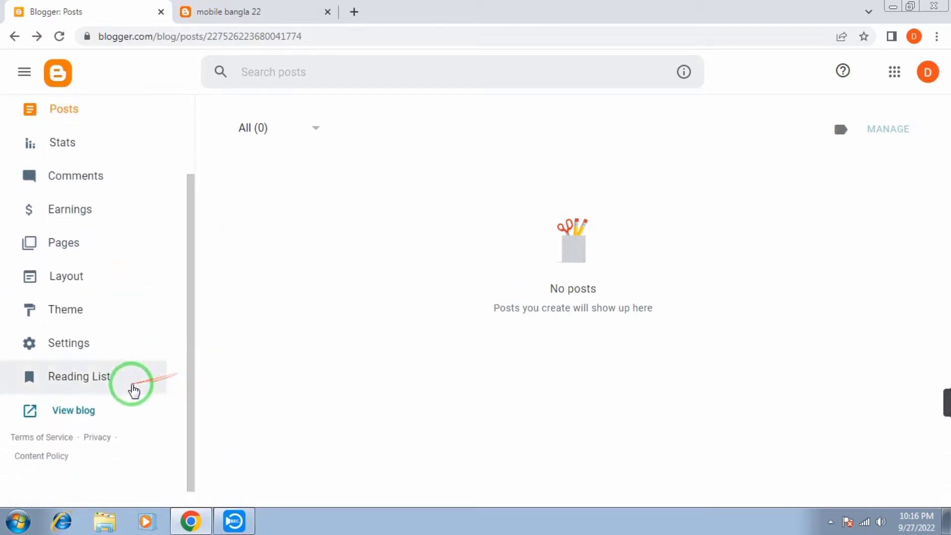
click(80, 420)
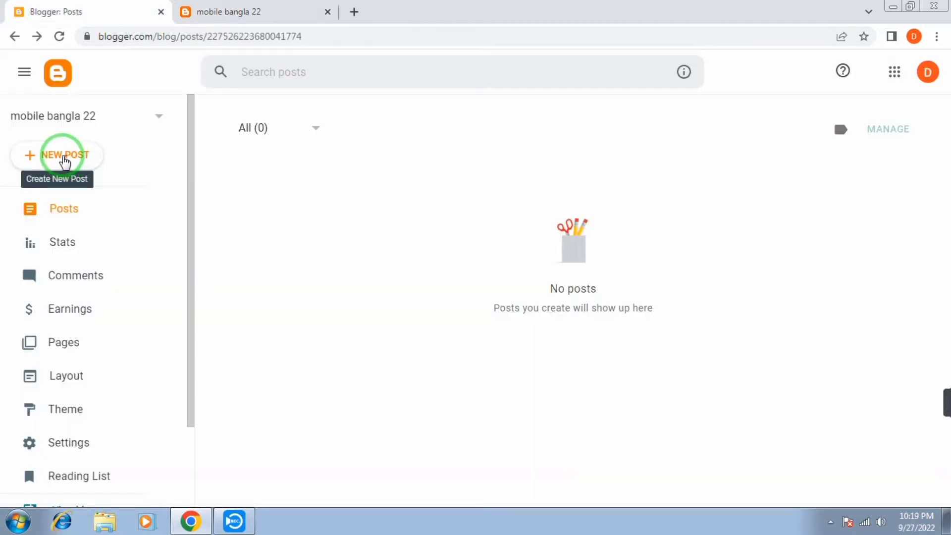
Create an untitled post with the body text "hi" and publish it to the blog
click(44, 155)
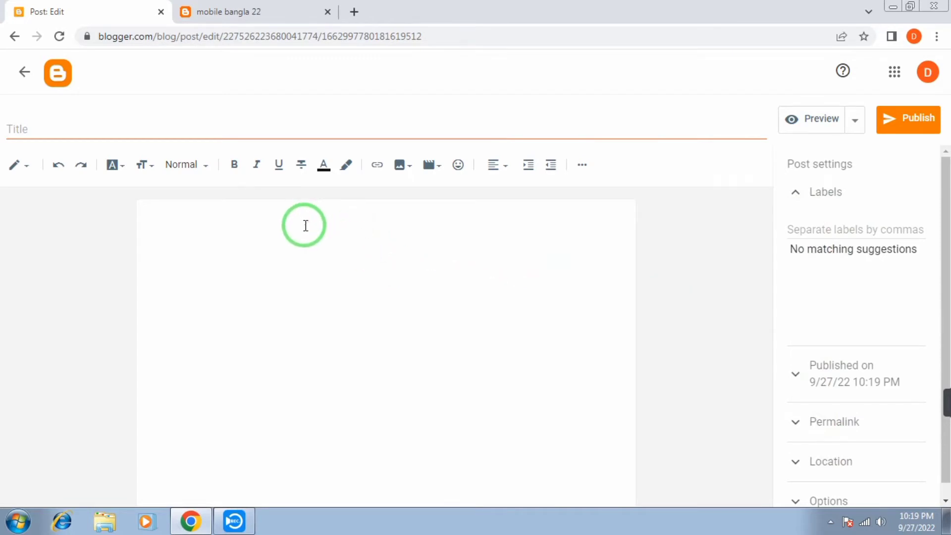
click(204, 225)
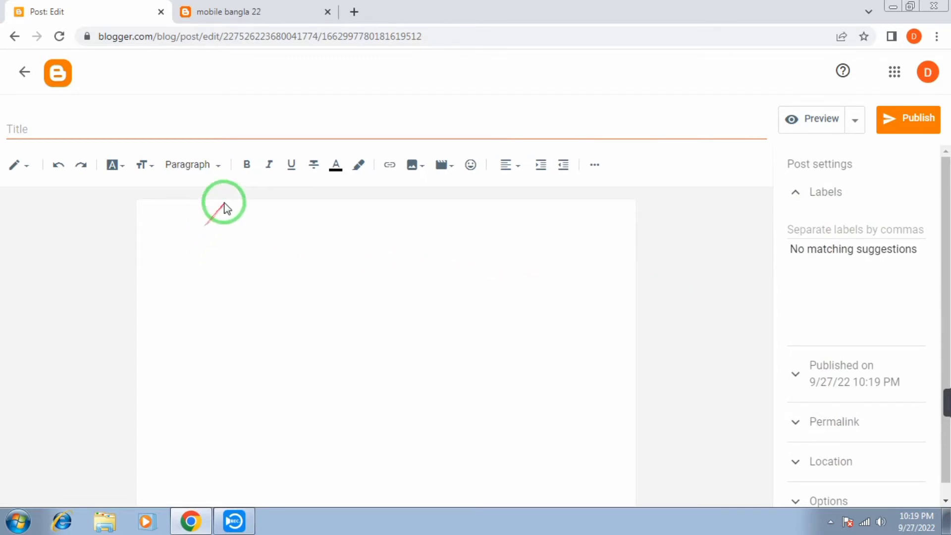
text(hi)
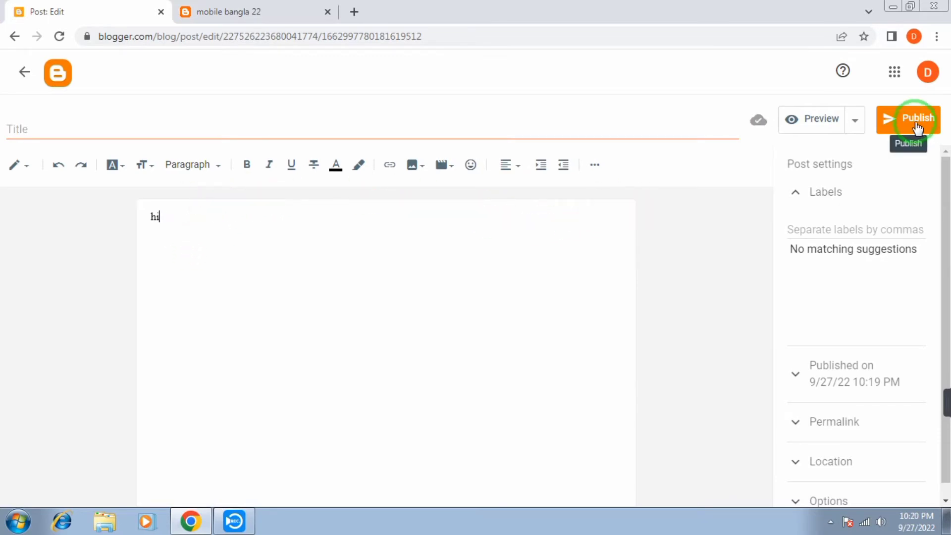
click(917, 128)
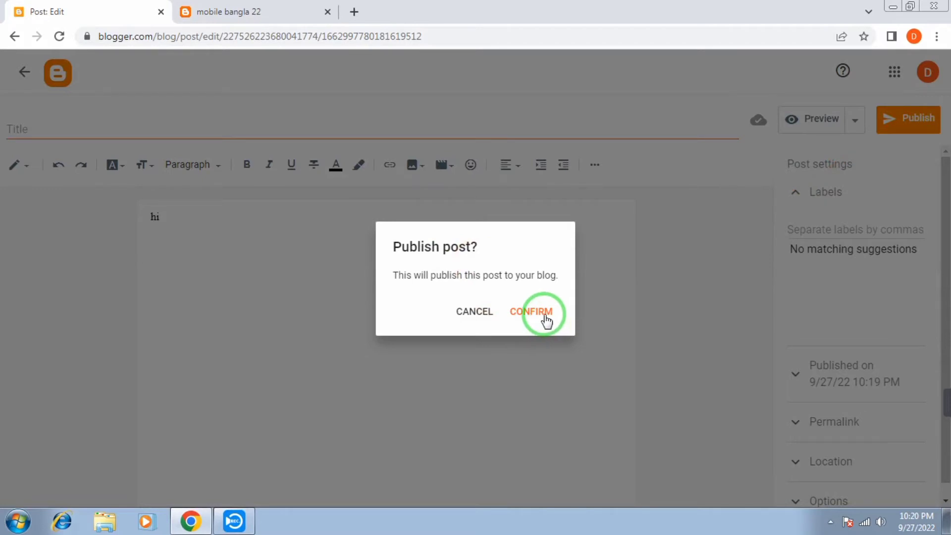
click(546, 320)
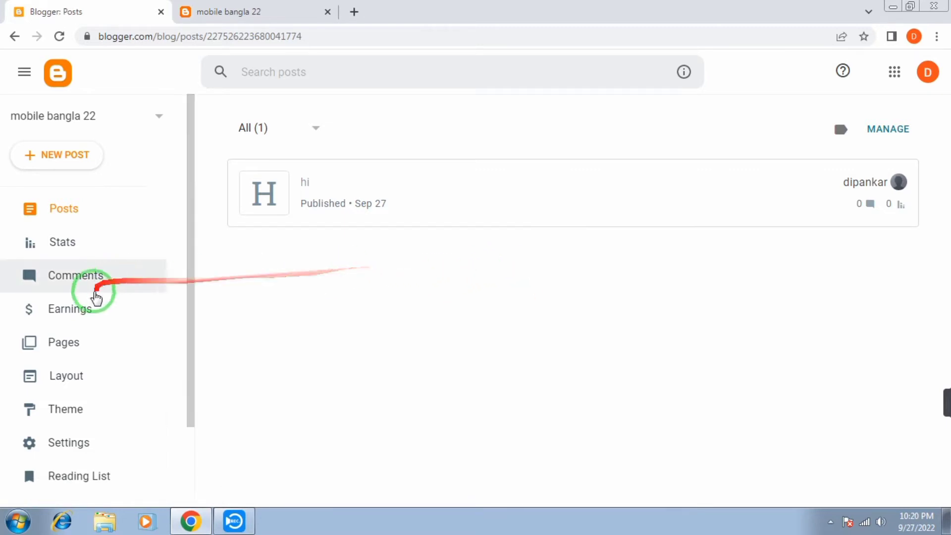
Check the published "hi" post on the live blog, and return to the dashboard
drag(188, 303, 106, 400)
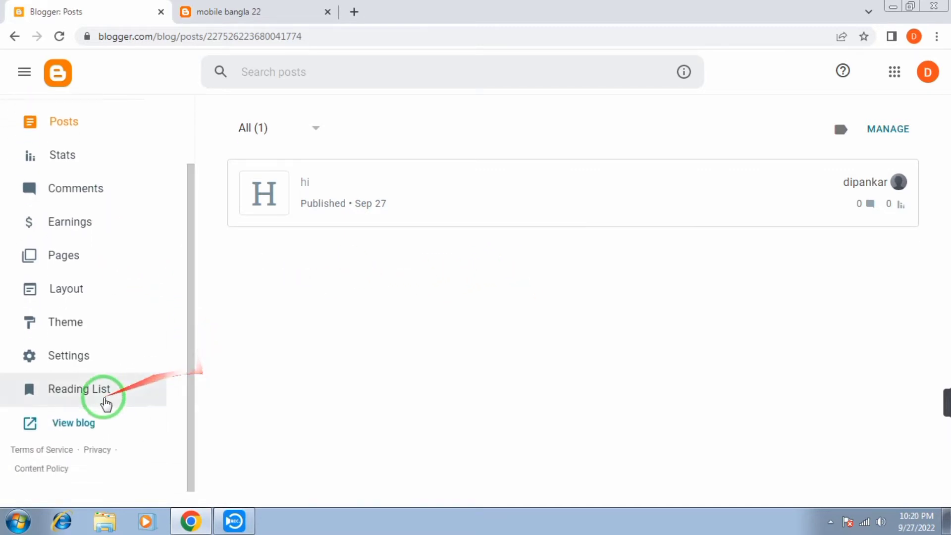
click(85, 424)
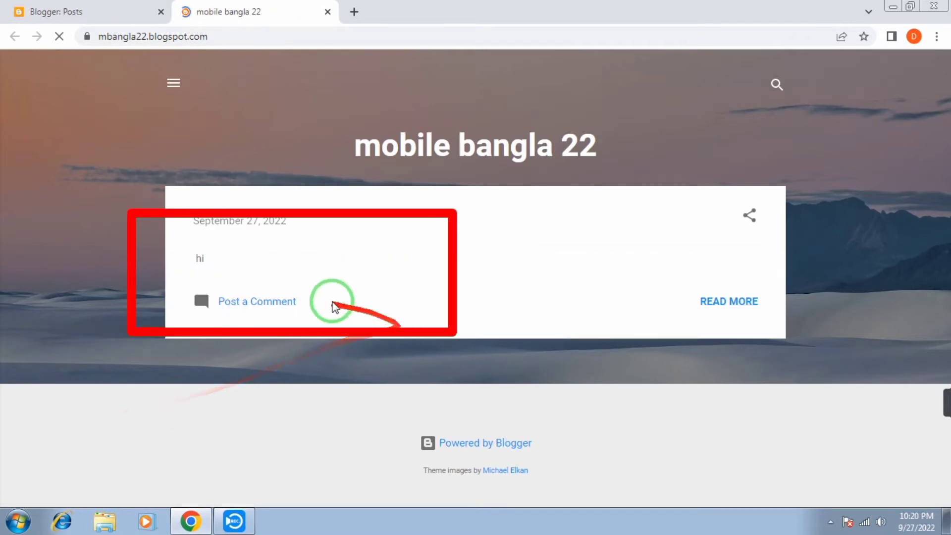
click(94, 13)
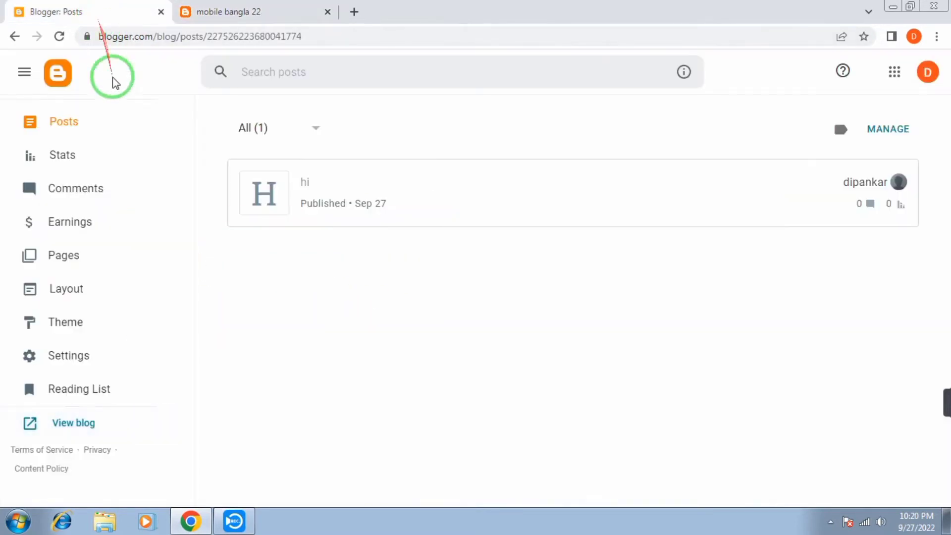
Review the blog's statistics, including followers, view counts and the views chart
drag(191, 195, 185, 143)
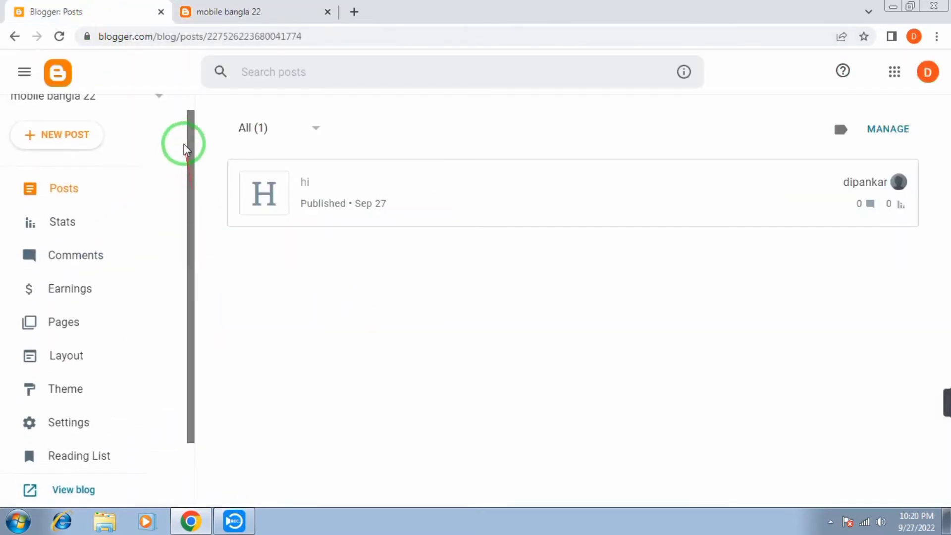
click(73, 226)
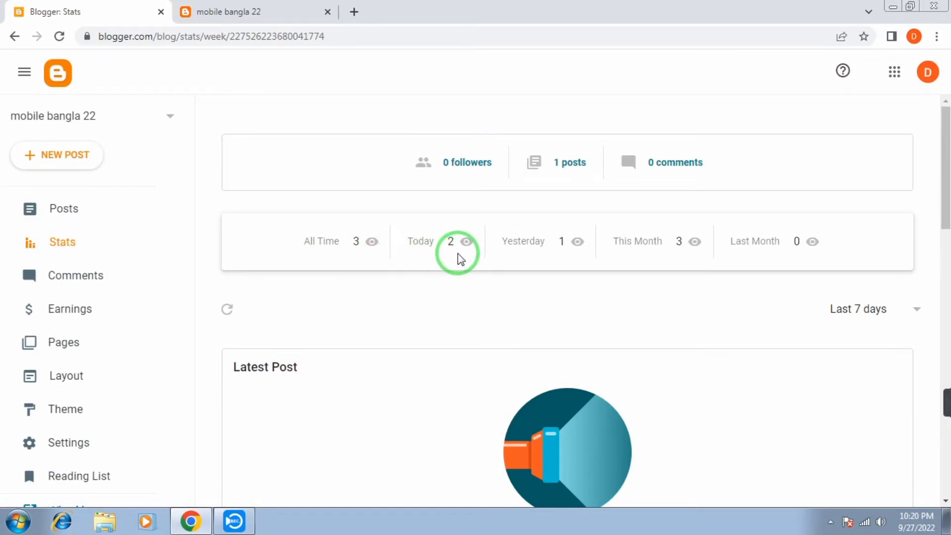
scroll(451, 255, down, 5)
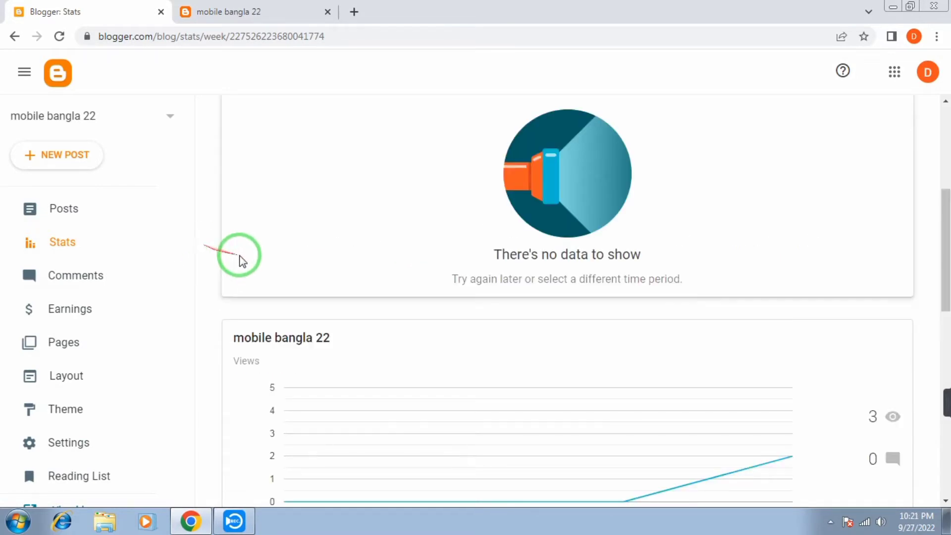
click(96, 241)
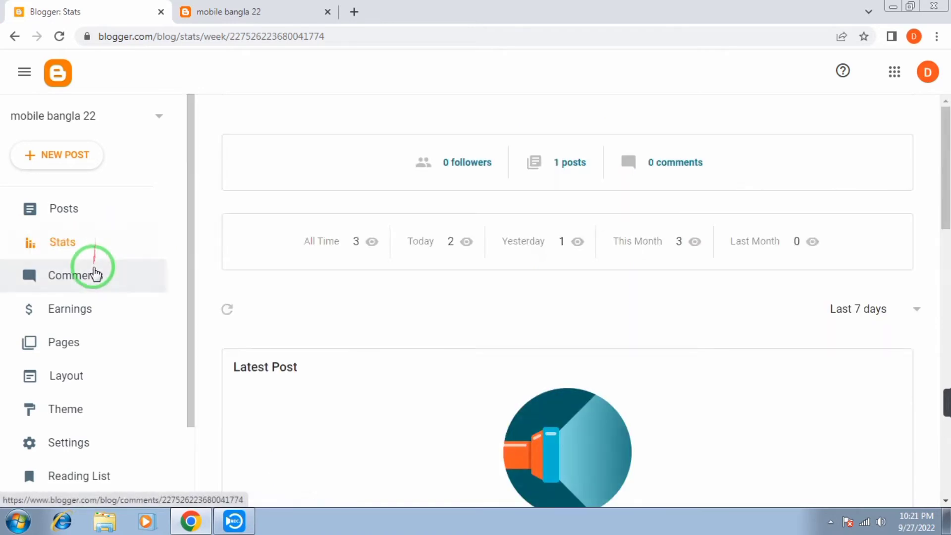
Look through the blog's Comments, Earnings and Pages sections and an example website's page links
click(80, 278)
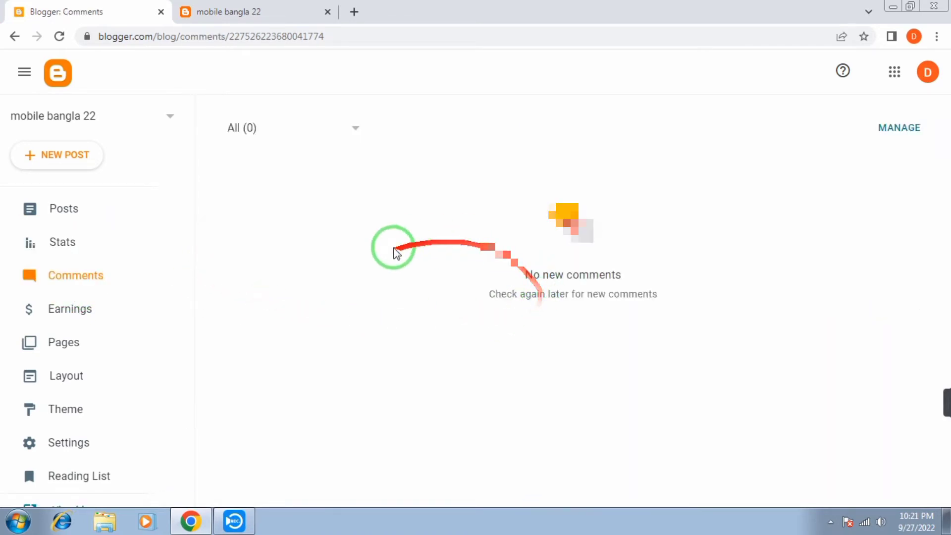
click(168, 305)
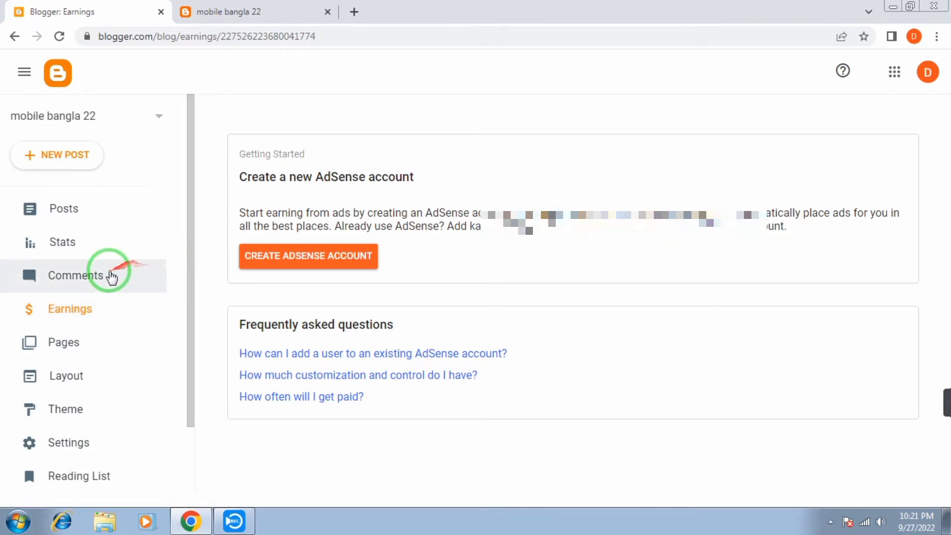
click(107, 345)
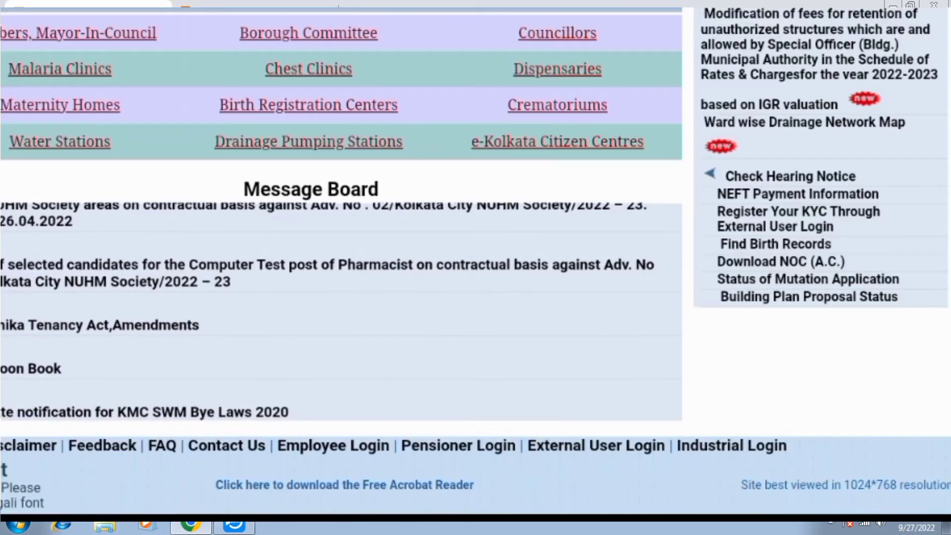
scroll(342, 278, down, 3)
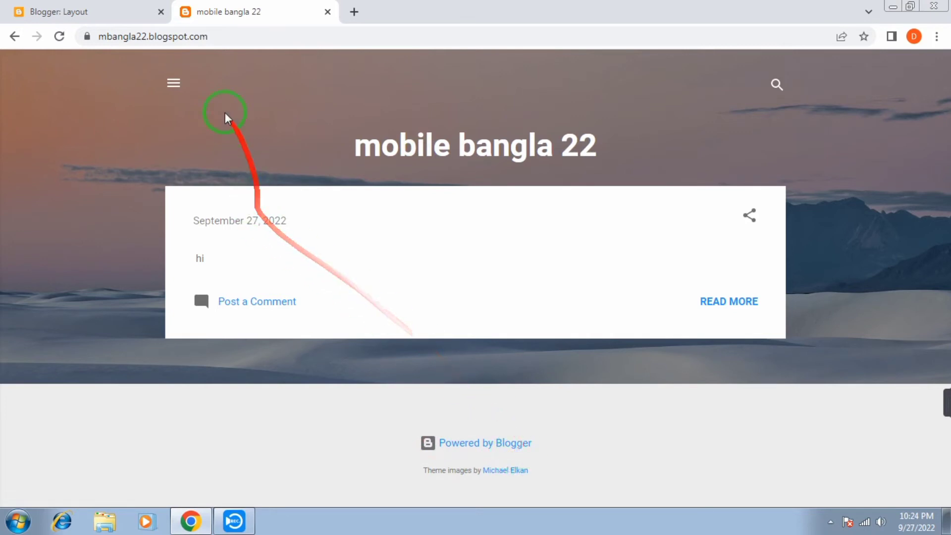
Examine the live blog's sidebar with its profile, Archive and Report Abuse entries, and close it
click(173, 82)
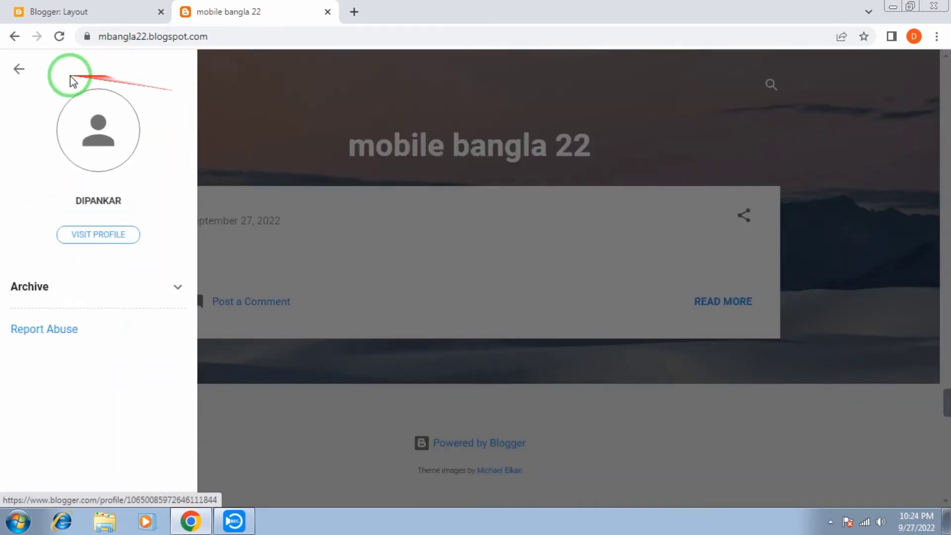
click(20, 72)
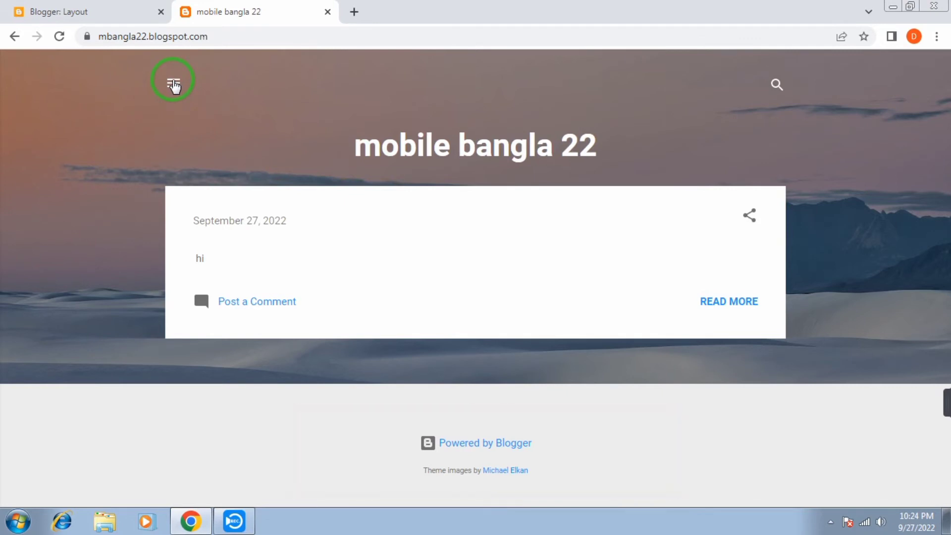
click(173, 83)
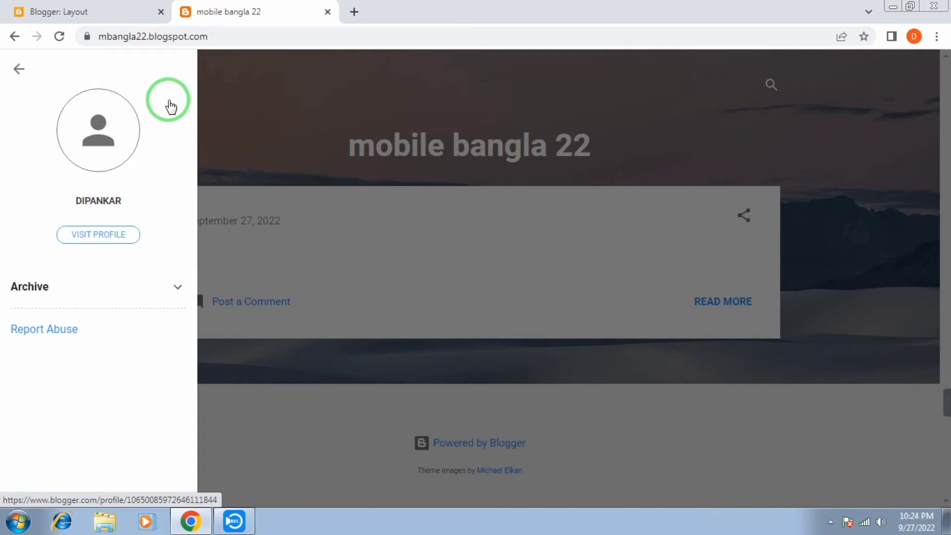
click(19, 69)
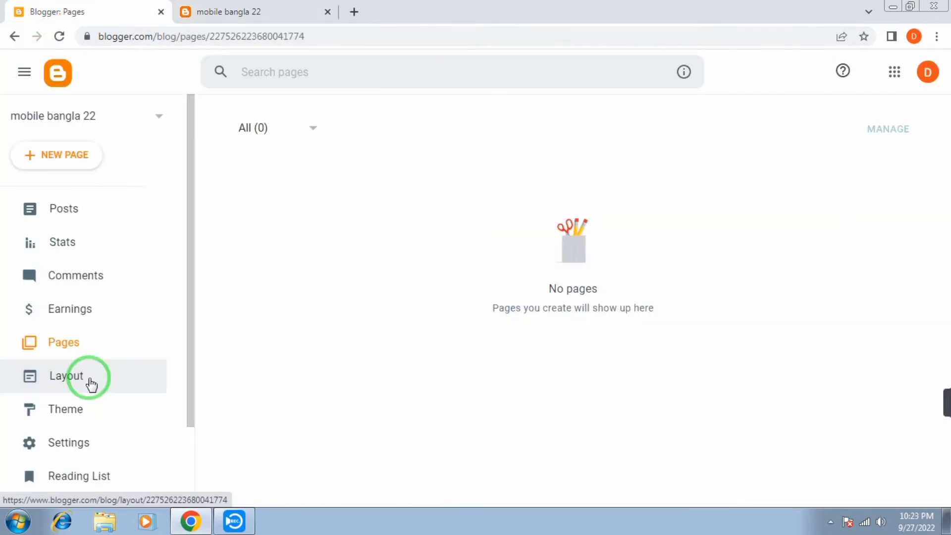
Examine the gadgets in the blog's Layout section and compare them with the sidebar on the live blog
click(91, 382)
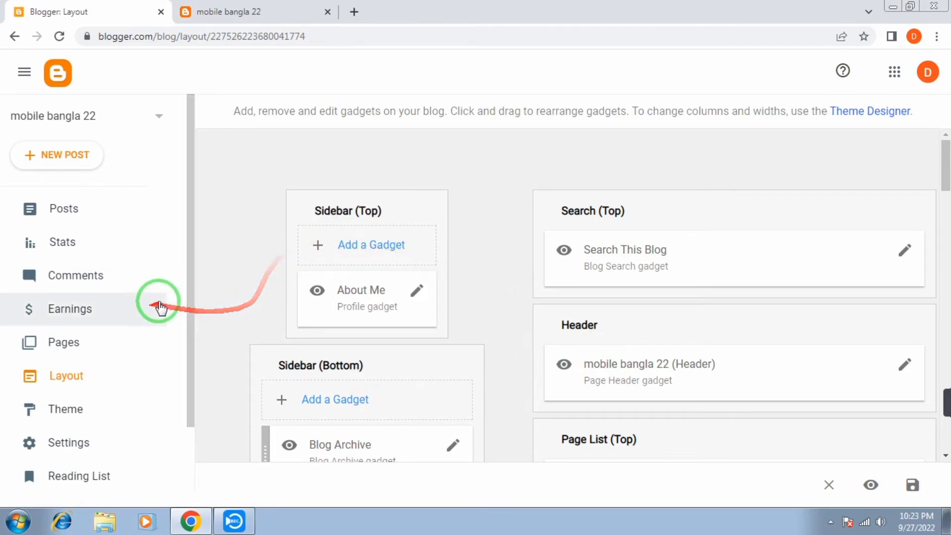
drag(188, 253, 200, 333)
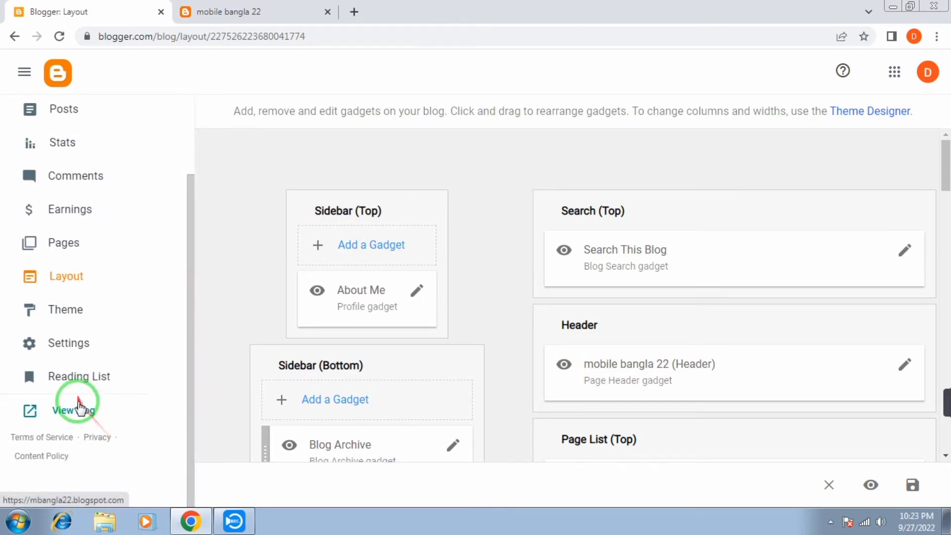
click(80, 409)
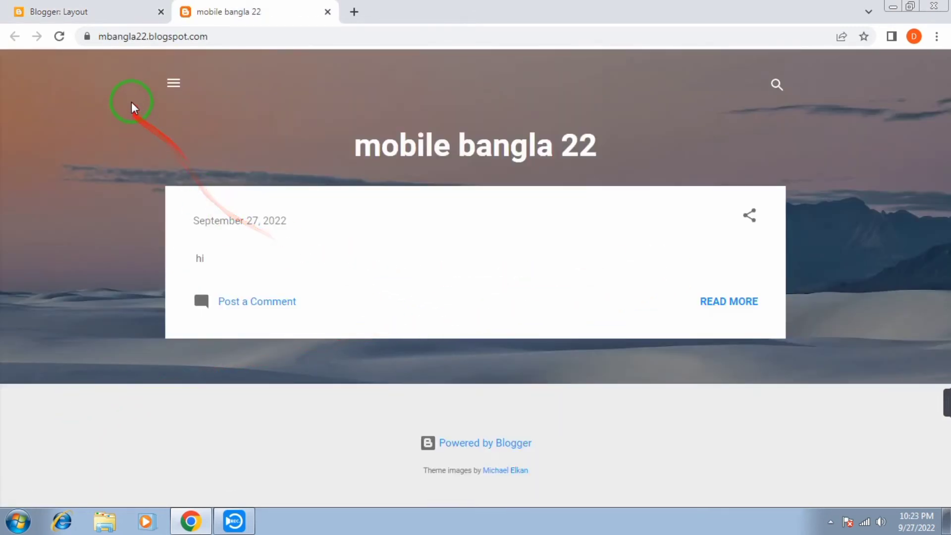
click(174, 84)
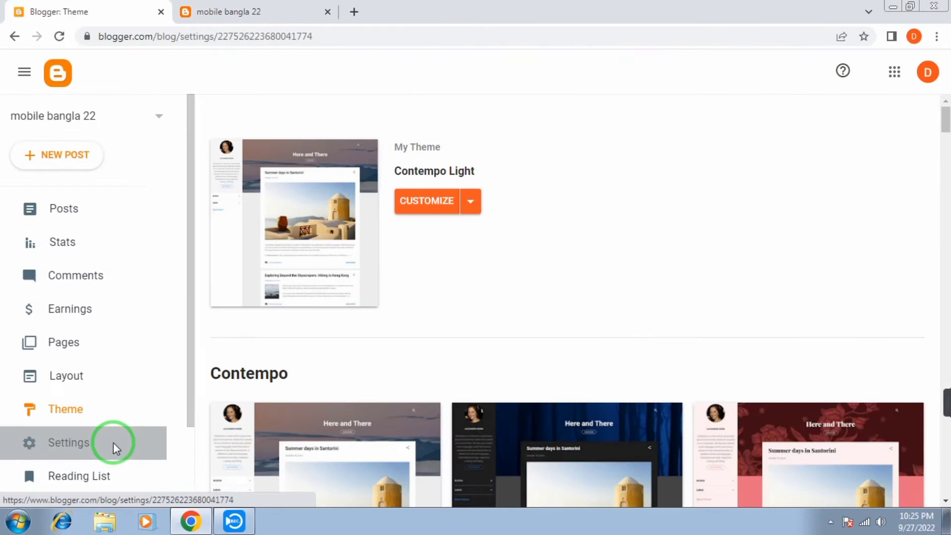
Review the blog's Basic and Privacy settings, including title, description, blog language, adult content, favicon and search engine visibility
click(113, 442)
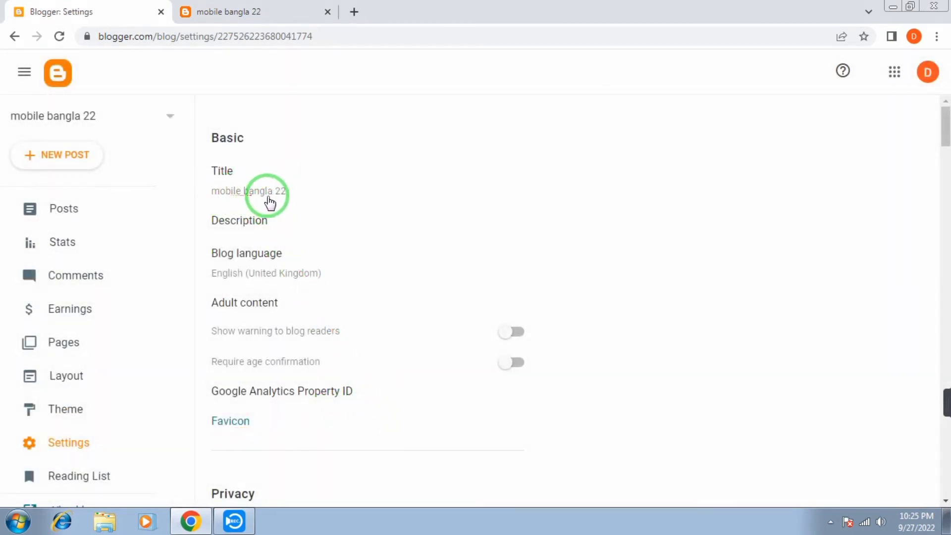
mouse_move(270, 200)
mouse_down()
mouse_move(310, 186)
mouse_move(233, 187)
mouse_move(304, 192)
mouse_move(234, 254)
mouse_up()
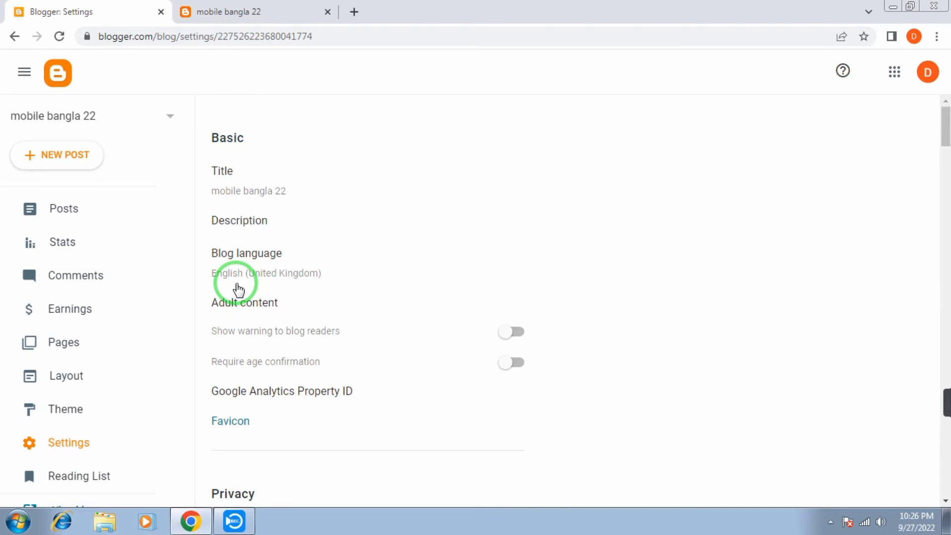
scroll(238, 289, down, 3)
drag(210, 242, 136, 383)
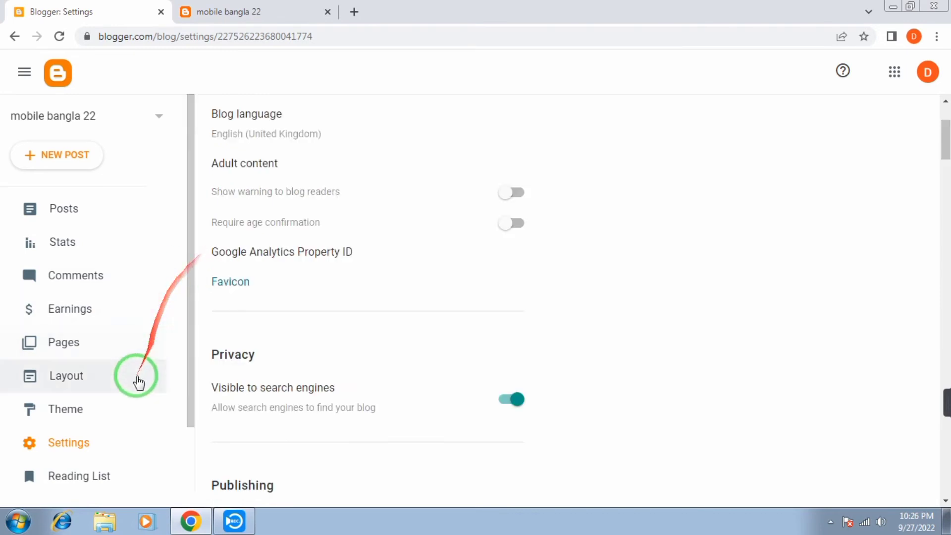
Browse the built-in blog themes in the Theme section, from Contempo through Soho and Emporio to Notable
click(102, 420)
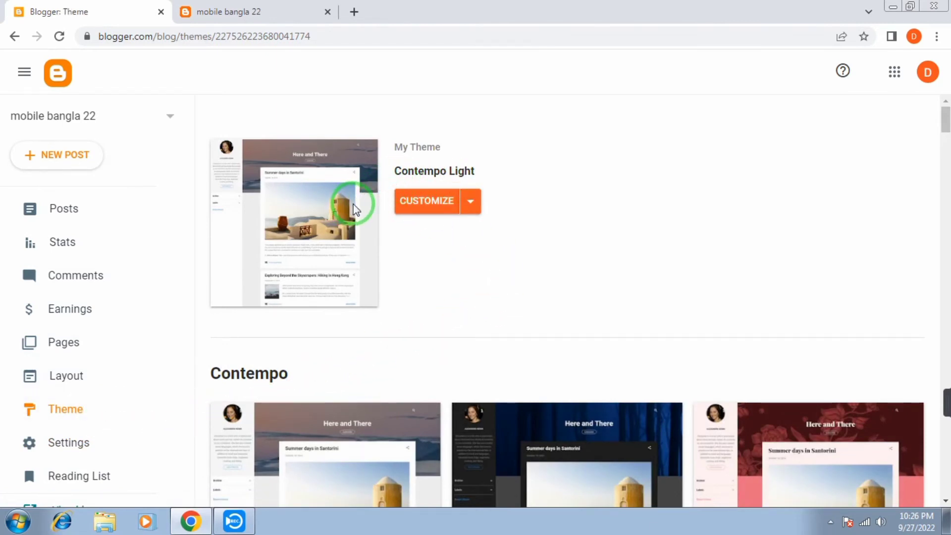
scroll(653, 413, down, 4)
scroll(655, 418, down, 10)
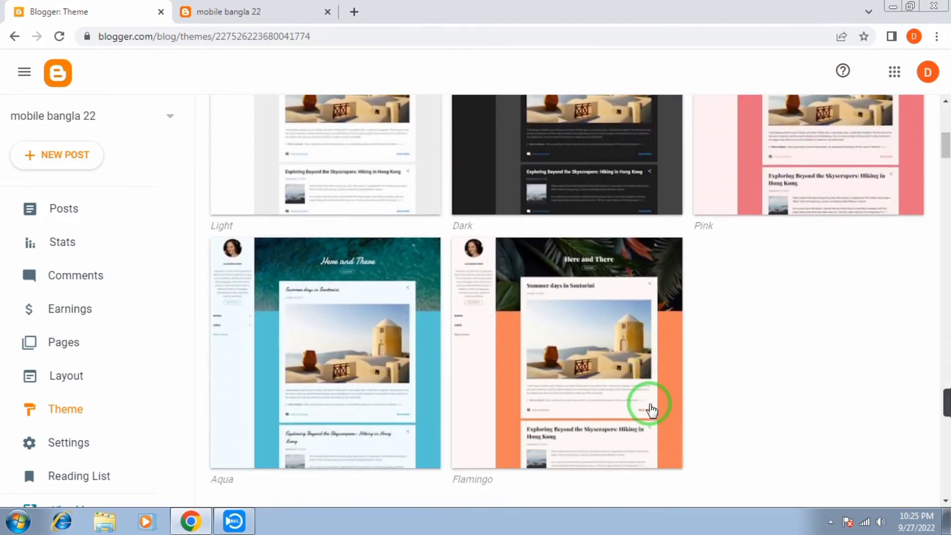
scroll(622, 398, down, 10)
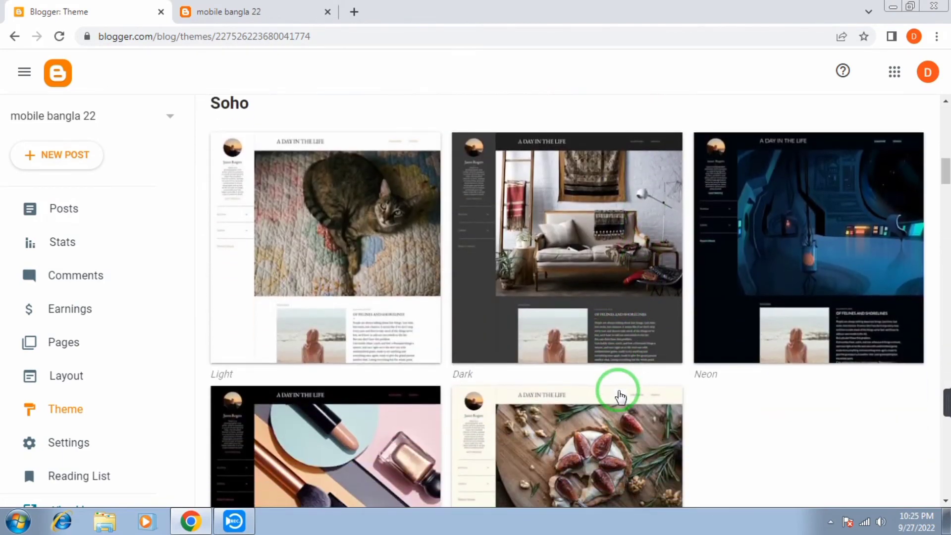
scroll(614, 391, down, 10)
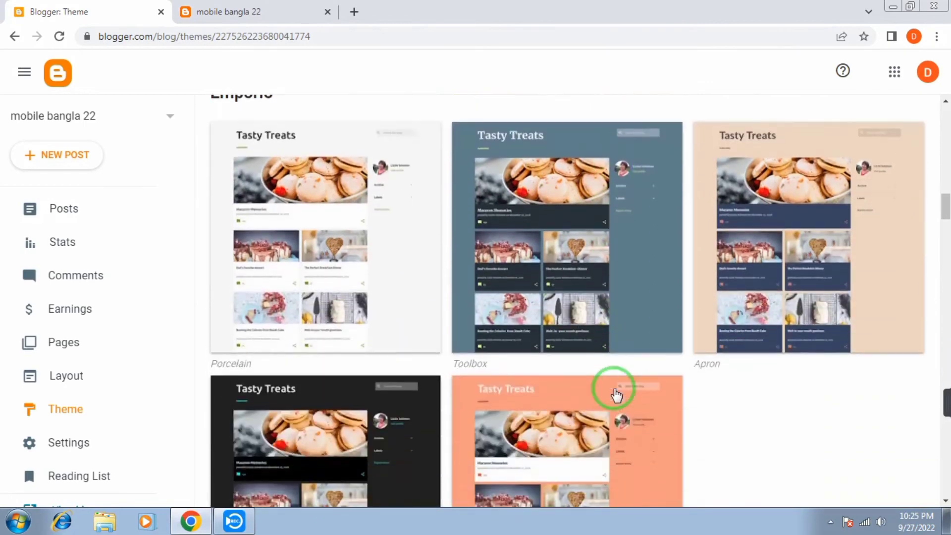
scroll(608, 388, down, 1)
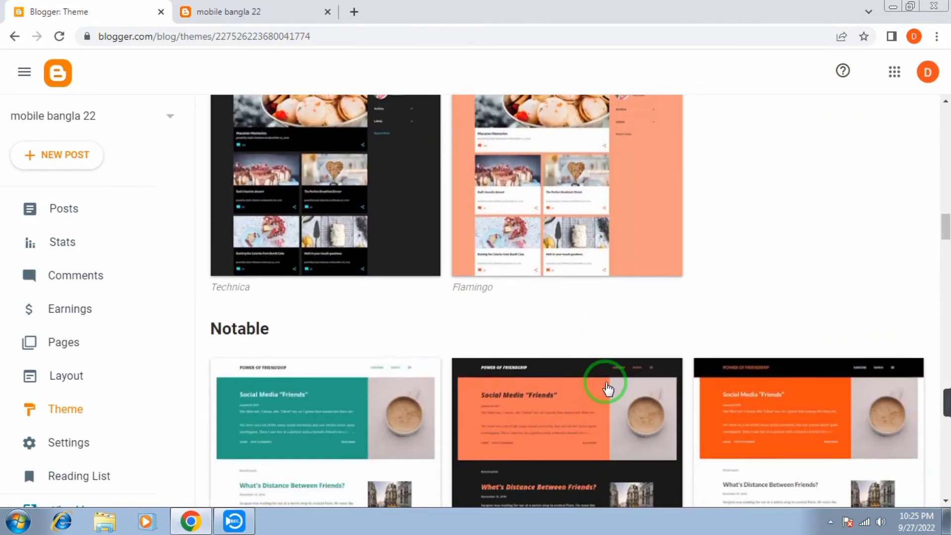
scroll(606, 389, up, 20)
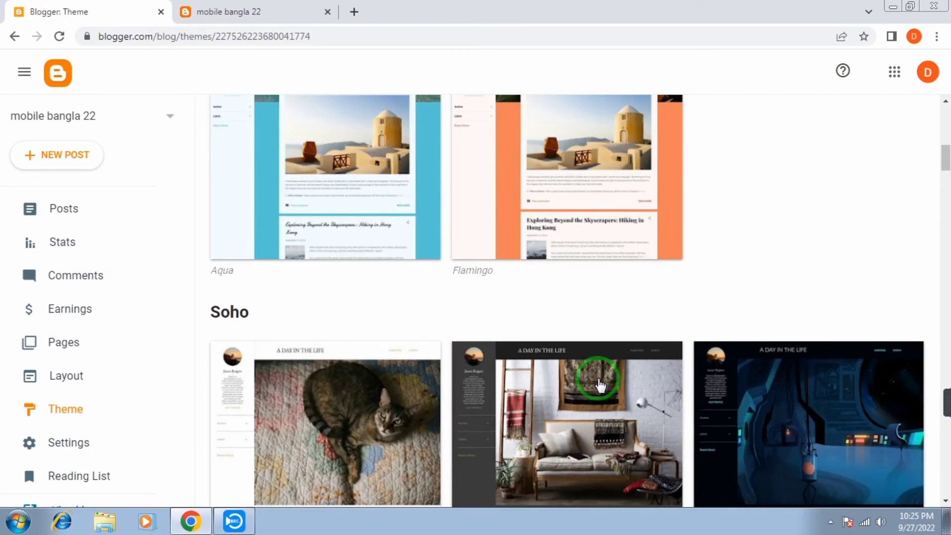
scroll(600, 384, up, 3)
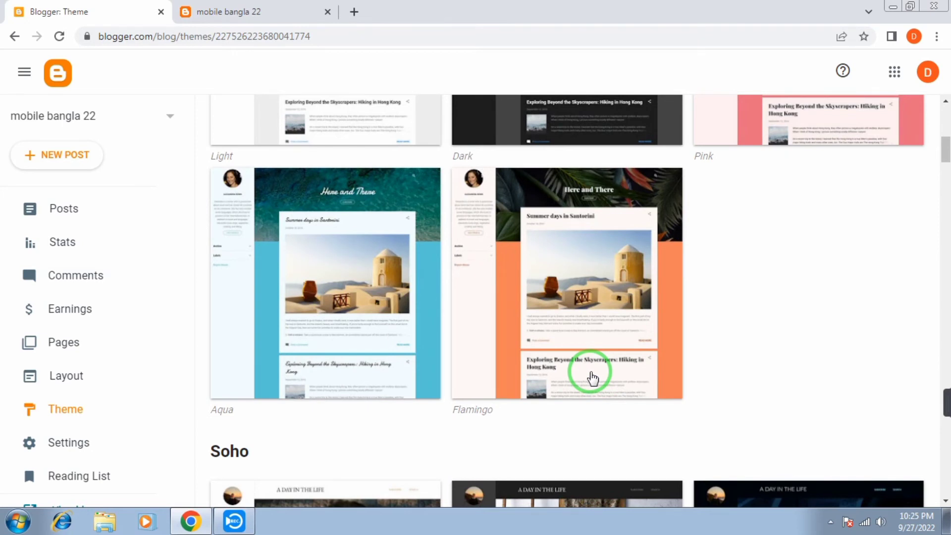
scroll(388, 192, up, 10)
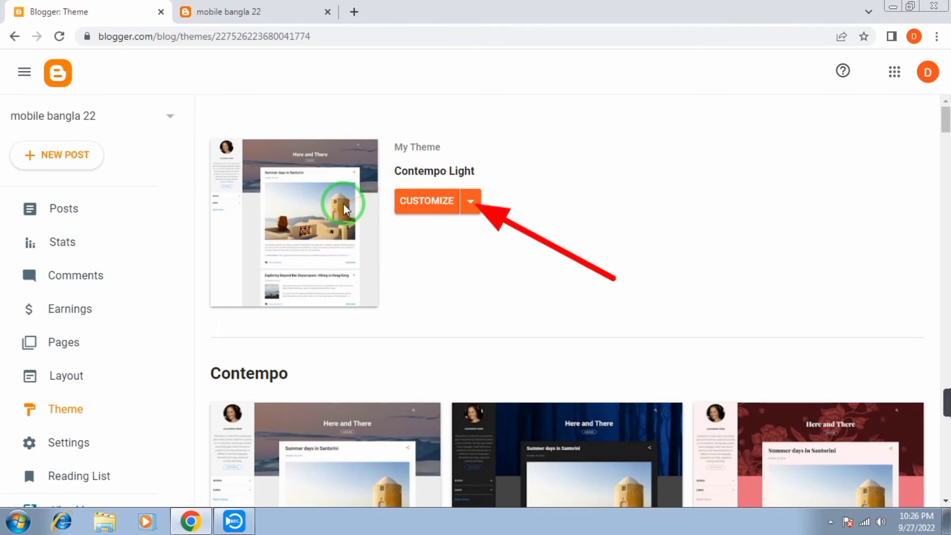
Replace the blog's theme by restoring from the SuperMag-Premium-XML file in the Downloads folder
click(470, 201)
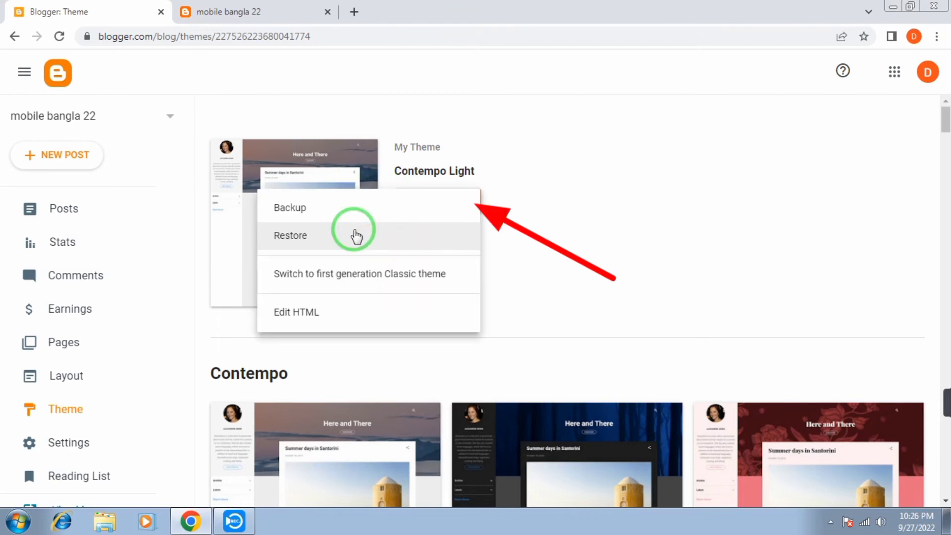
click(312, 237)
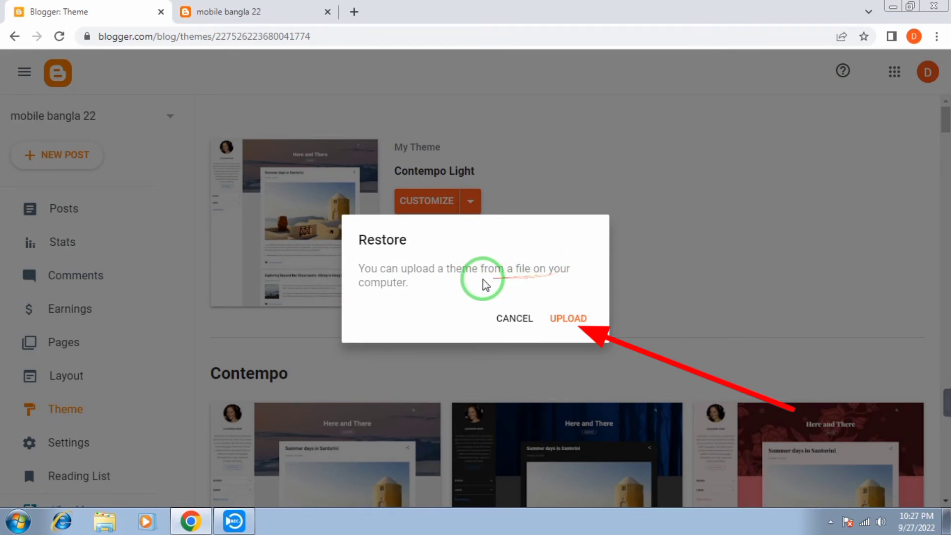
click(567, 321)
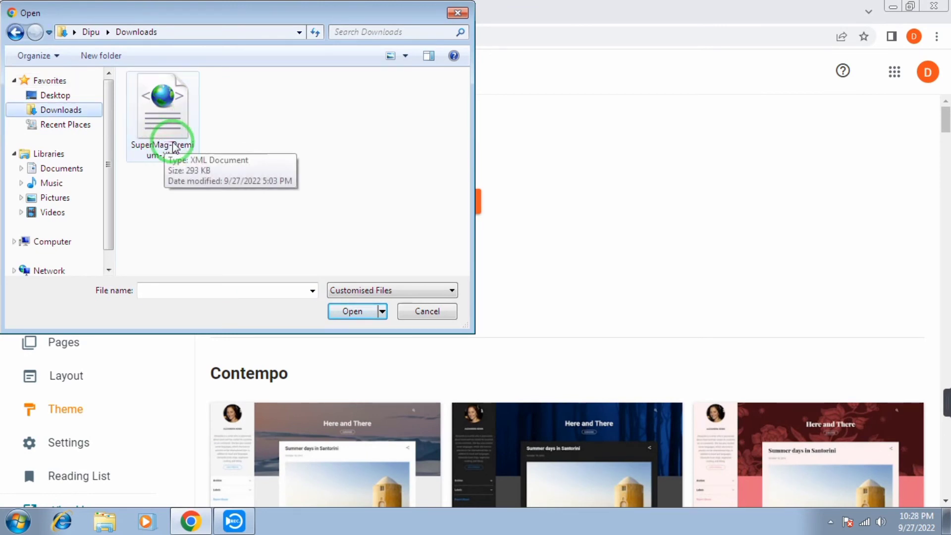
click(156, 120)
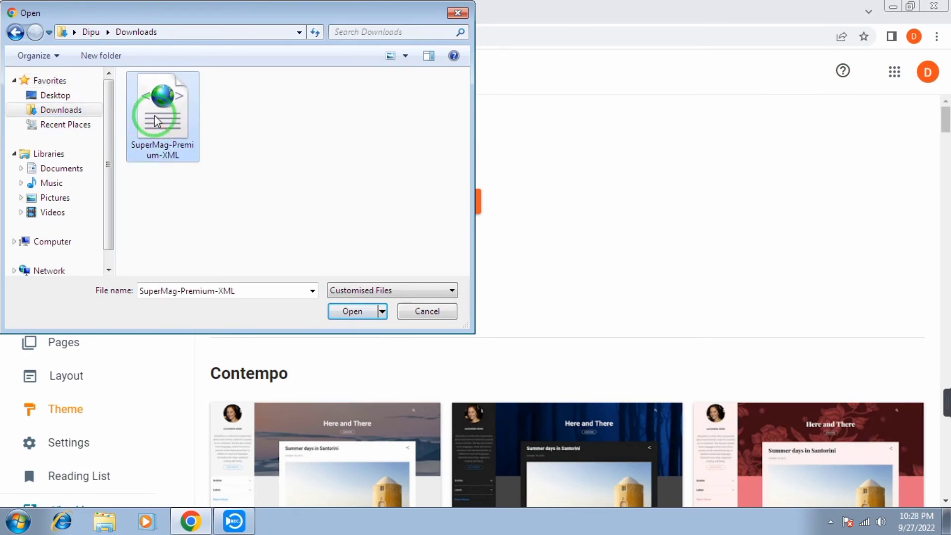
click(347, 315)
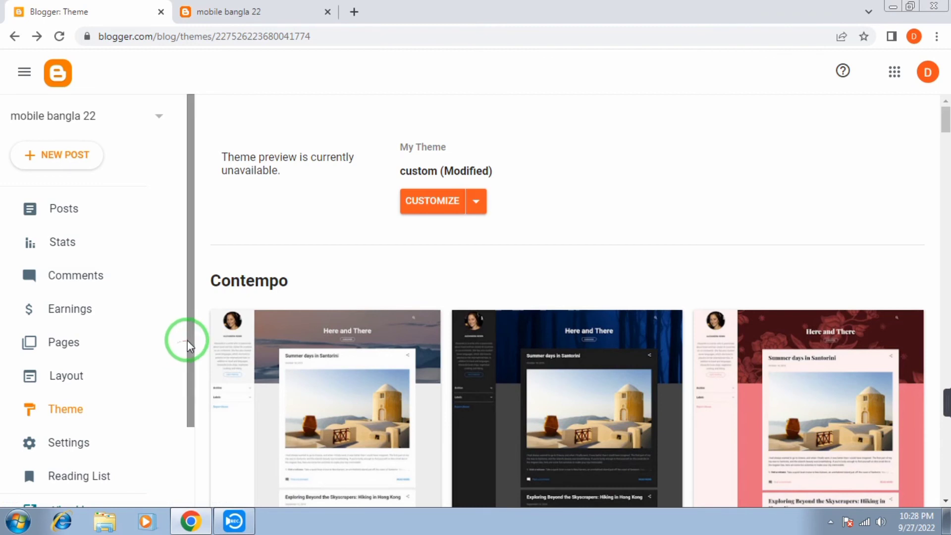
Open the live blog and examine the new theme's navigation menu, advertisement areas, post list and sidebar widgets
drag(187, 340, 192, 427)
click(92, 421)
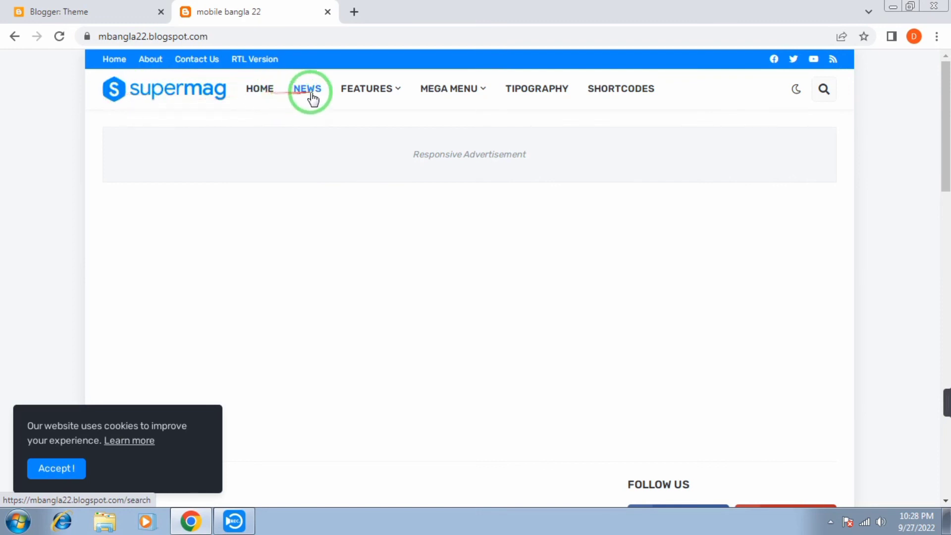
mouse_move(367, 94)
mouse_move(440, 105)
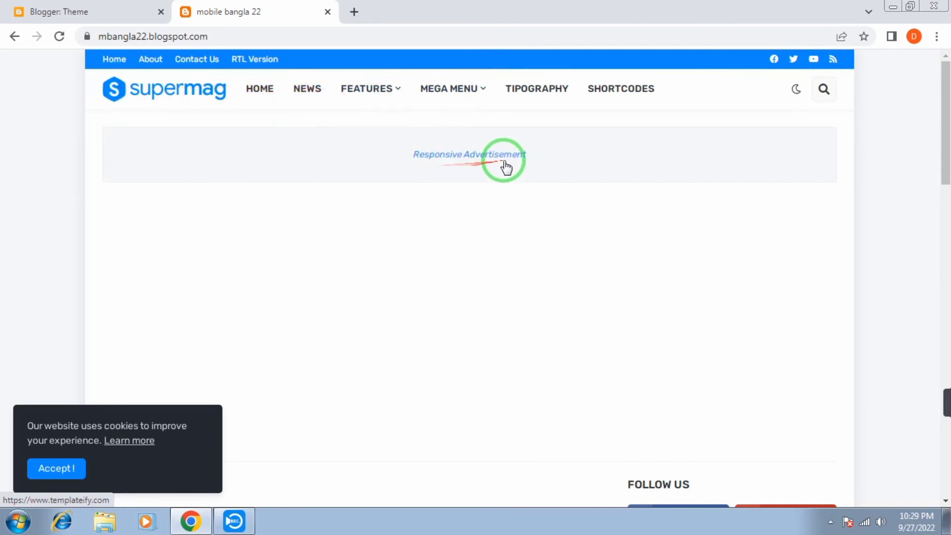
scroll(505, 144, down, 8)
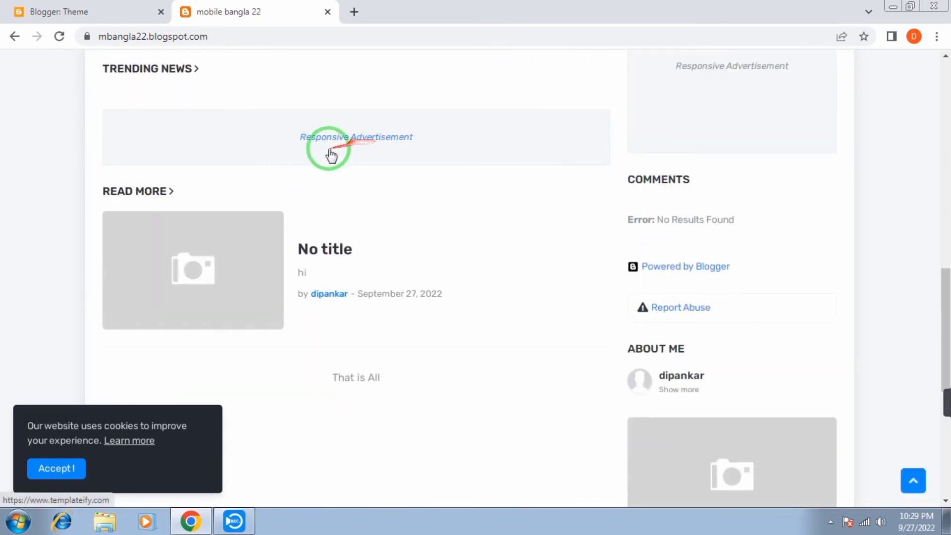
scroll(379, 157, up, 7)
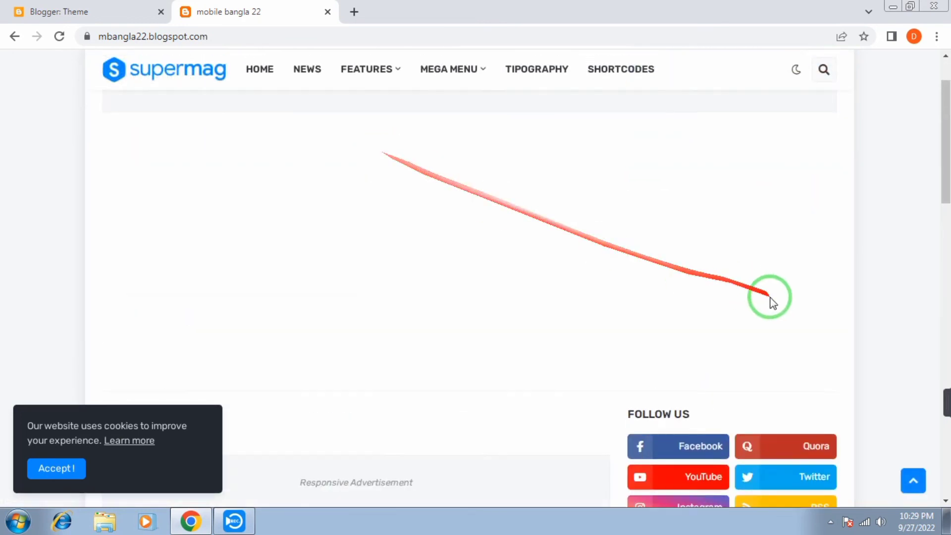
scroll(768, 292, down, 7)
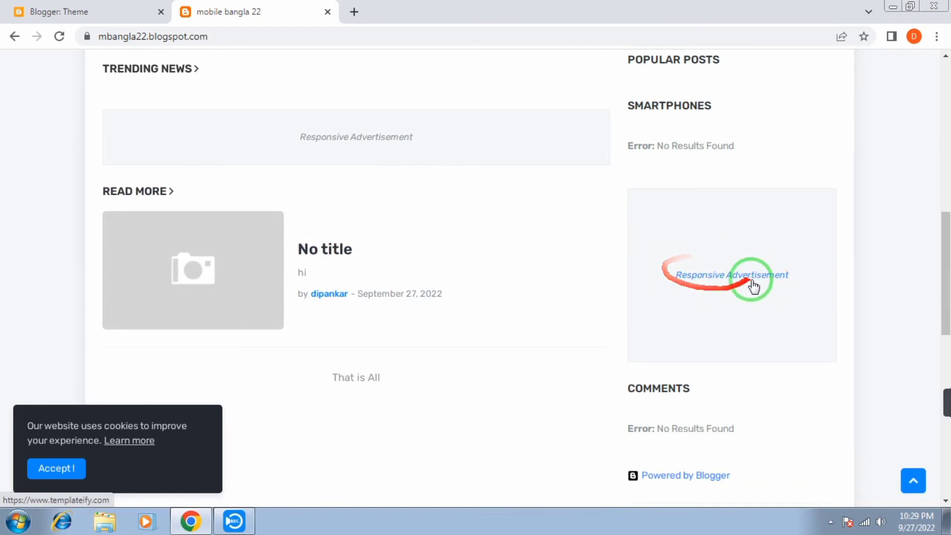
scroll(418, 152, up, 7)
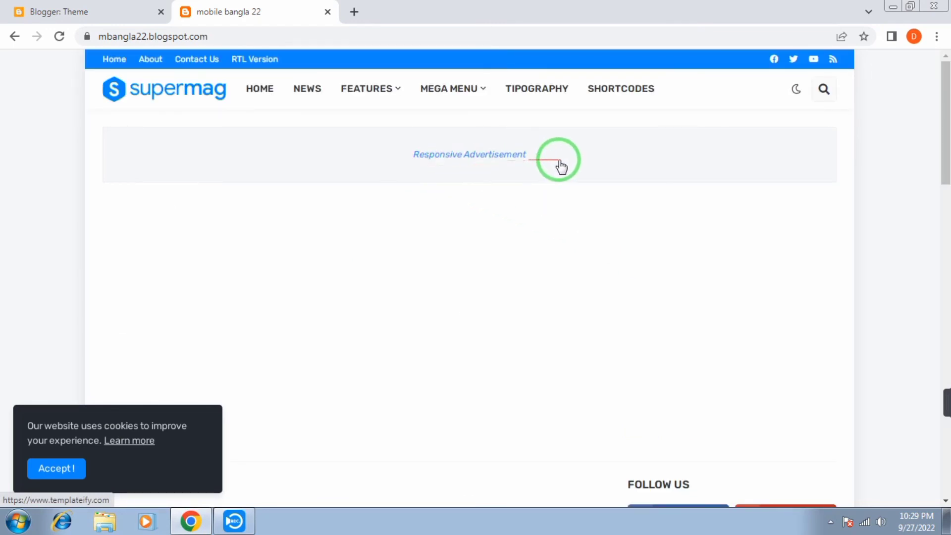